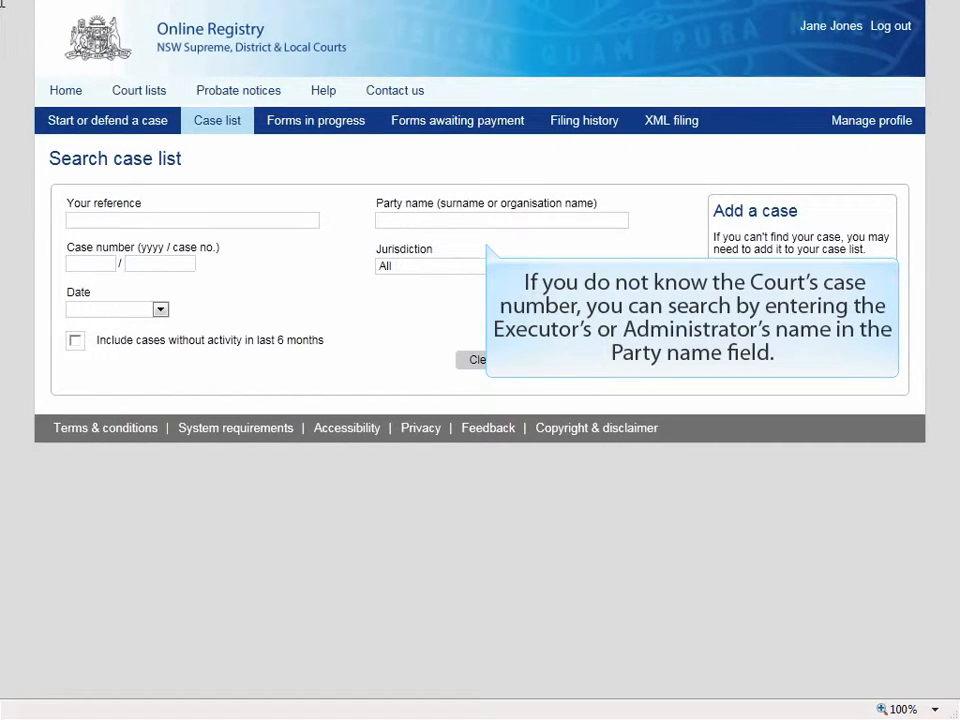
# Search the case list by the estate's case number, entering both the year and the case number
pyautogui.click(76, 262)
pyautogui.click(146, 263)
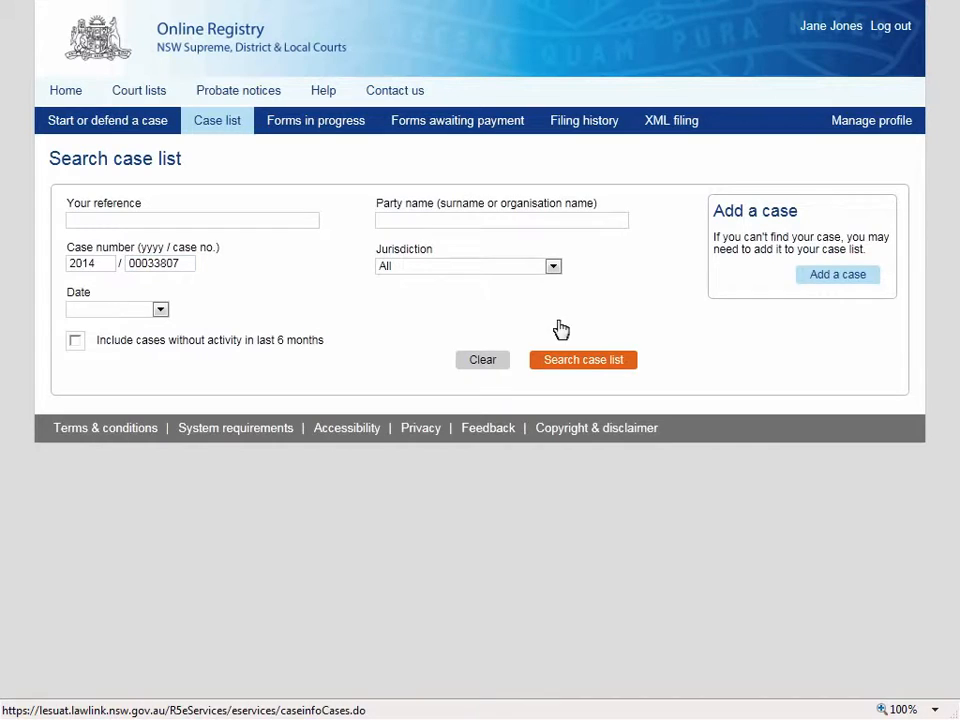
pyautogui.click(581, 360)
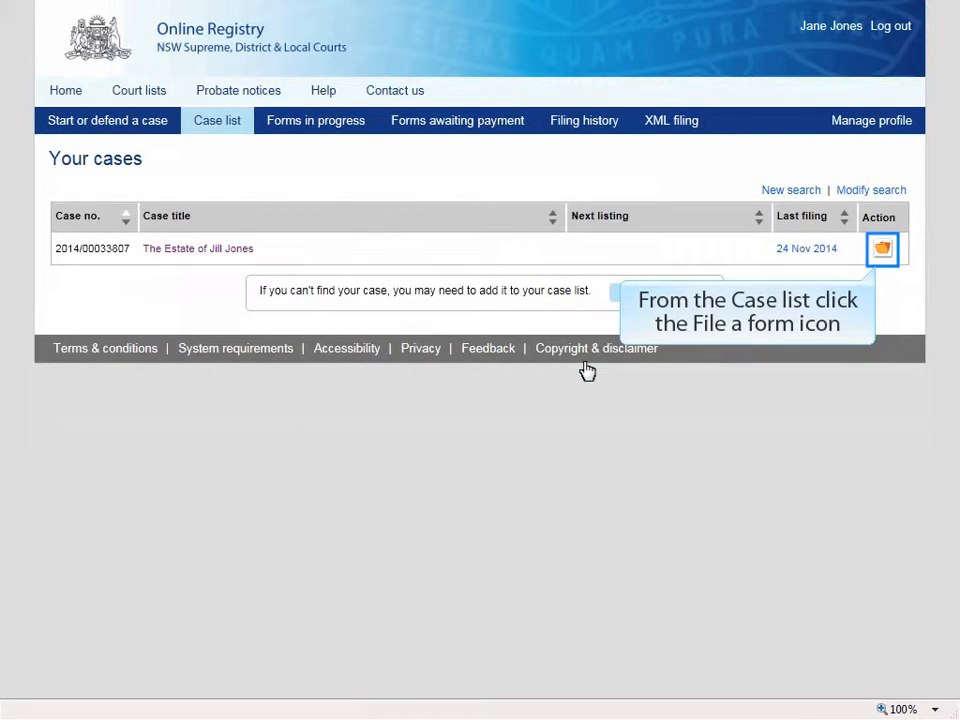
# Start a Notice of Intended Distribution of Estate (UCPR 114) for the found case under its Summons for Probate proceeding
pyautogui.click(883, 250)
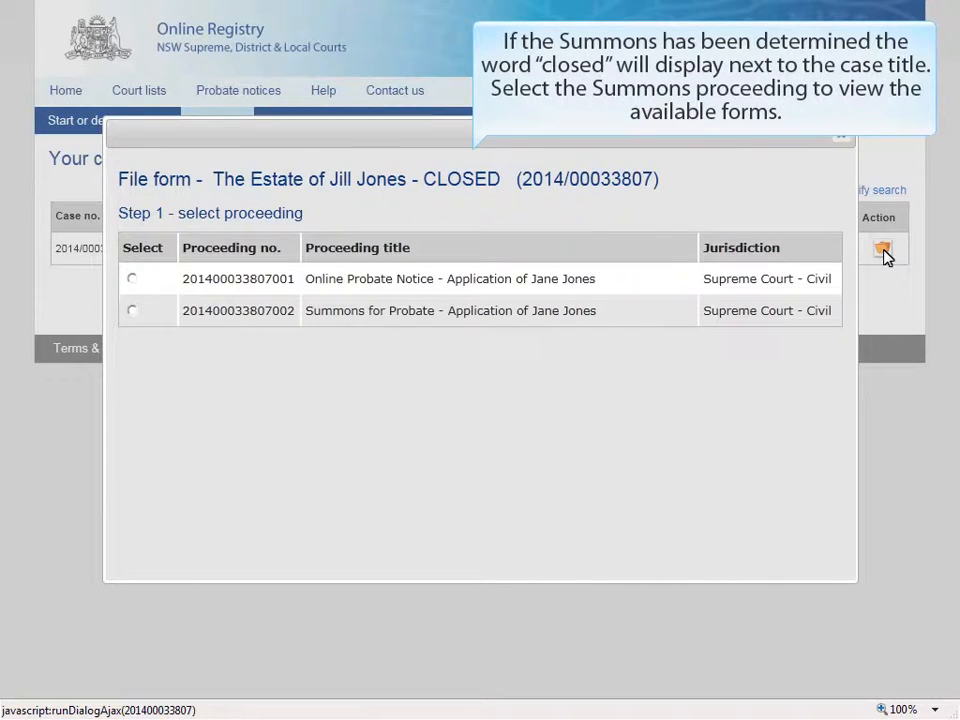
pyautogui.click(132, 311)
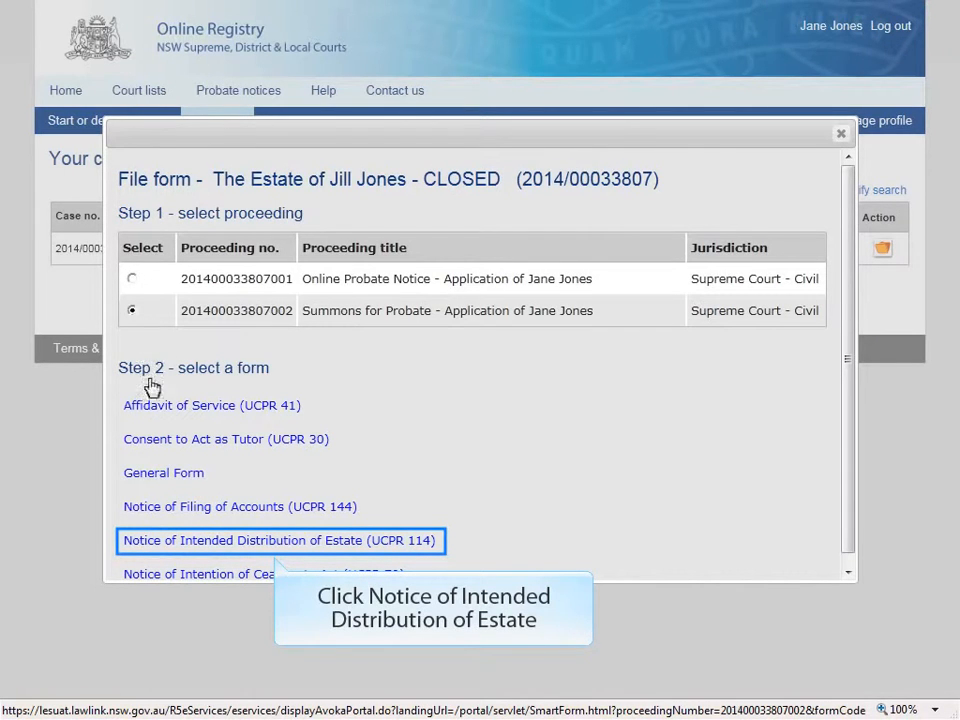
pyautogui.click(156, 542)
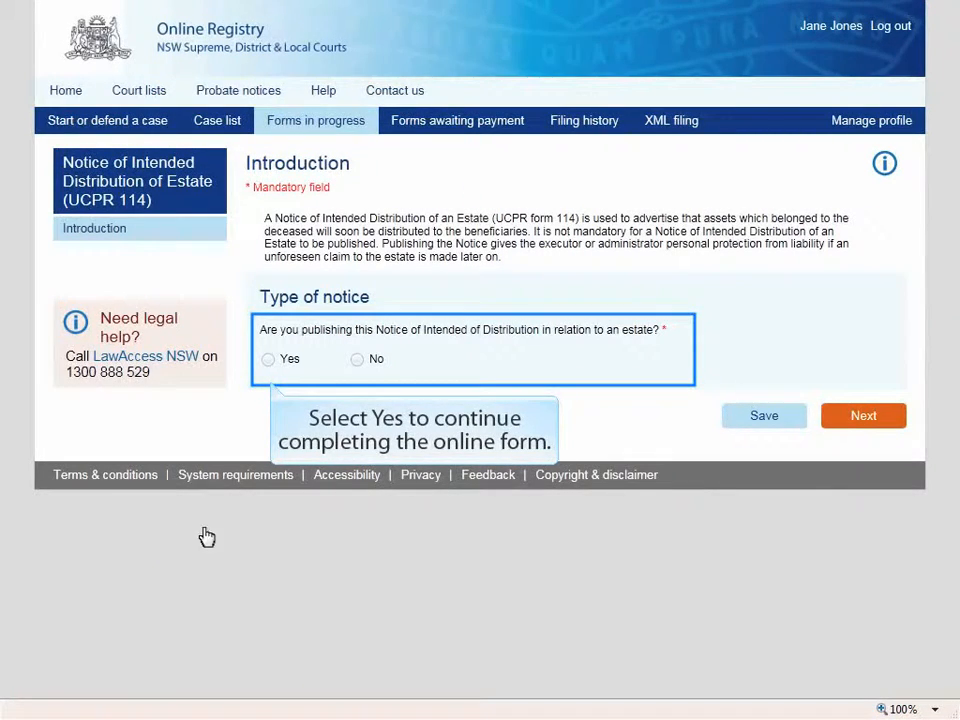
# Answer Yes to publishing the notice in relation to an estate, and proceed past the case details without a reference
pyautogui.click(268, 360)
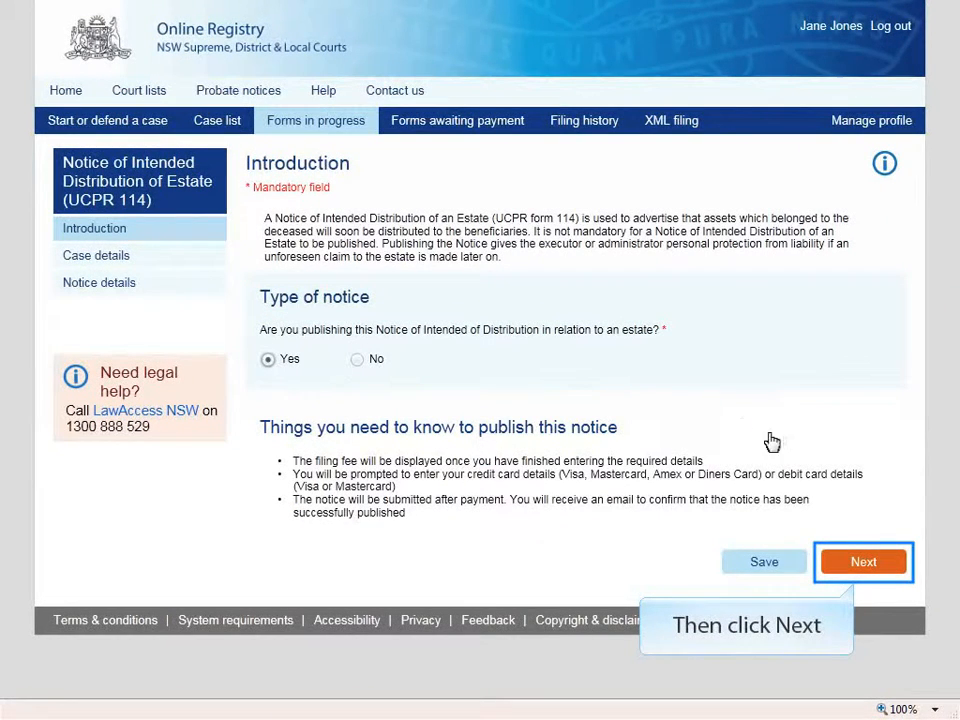
pyautogui.click(864, 562)
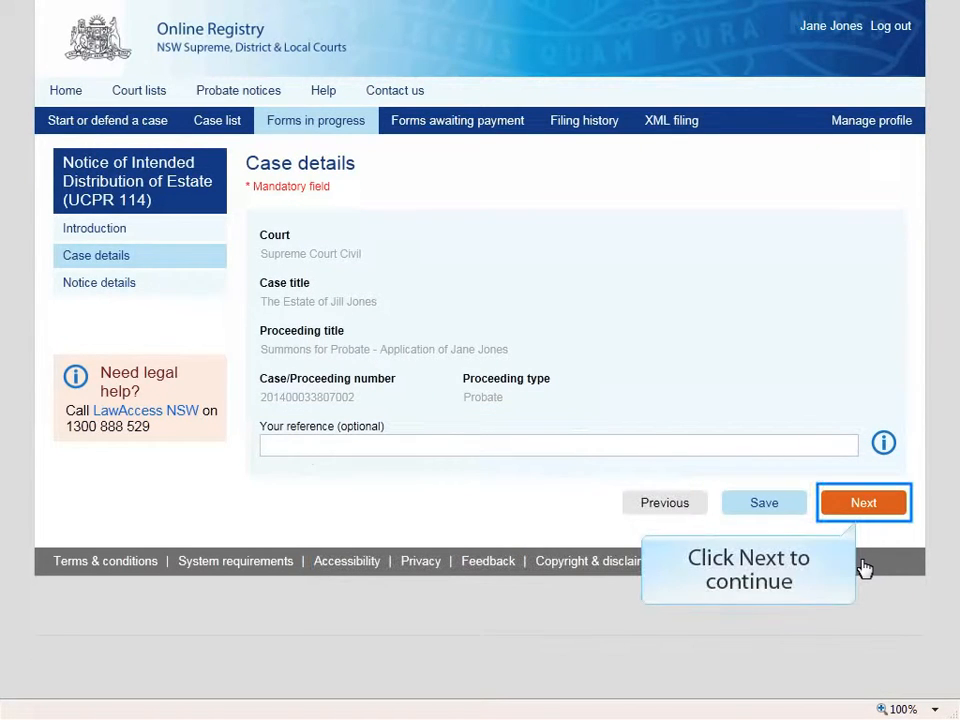
pyautogui.click(868, 508)
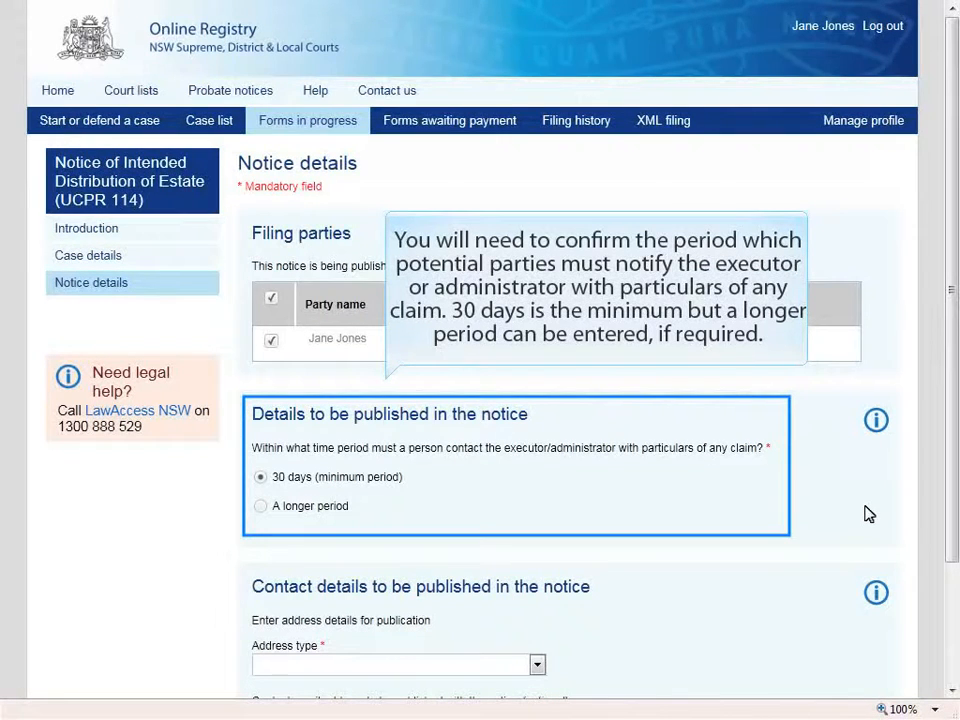
# Set the published contact's address type to Street address and fill in the street number and street name
pyautogui.click(952, 684)
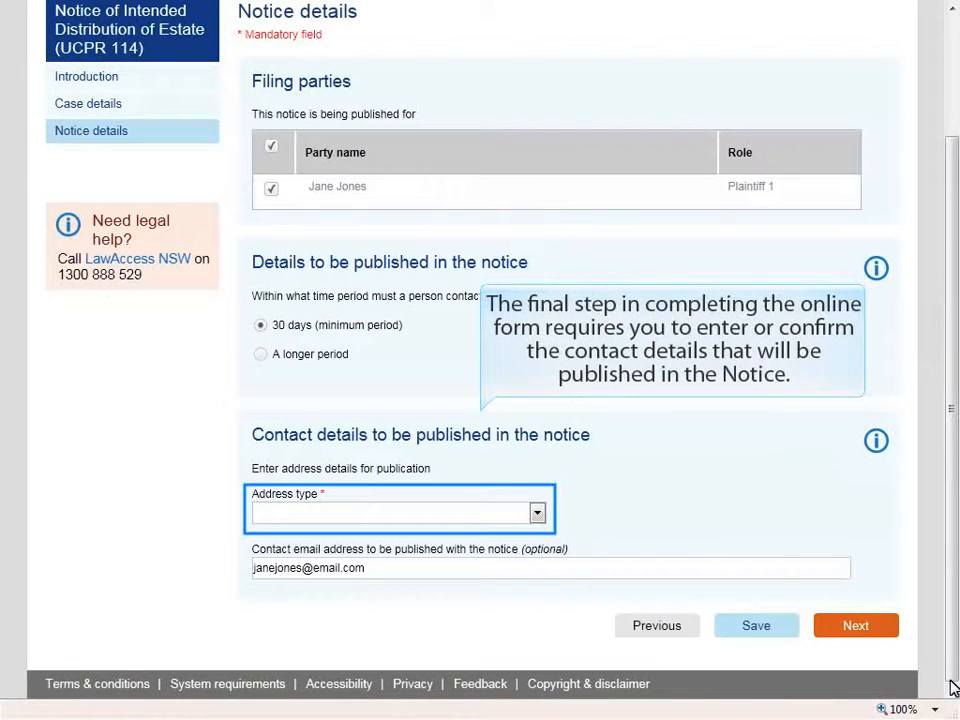
pyautogui.click(537, 517)
pyautogui.click(214, 543)
pyautogui.scroll(-3, 291, 529)
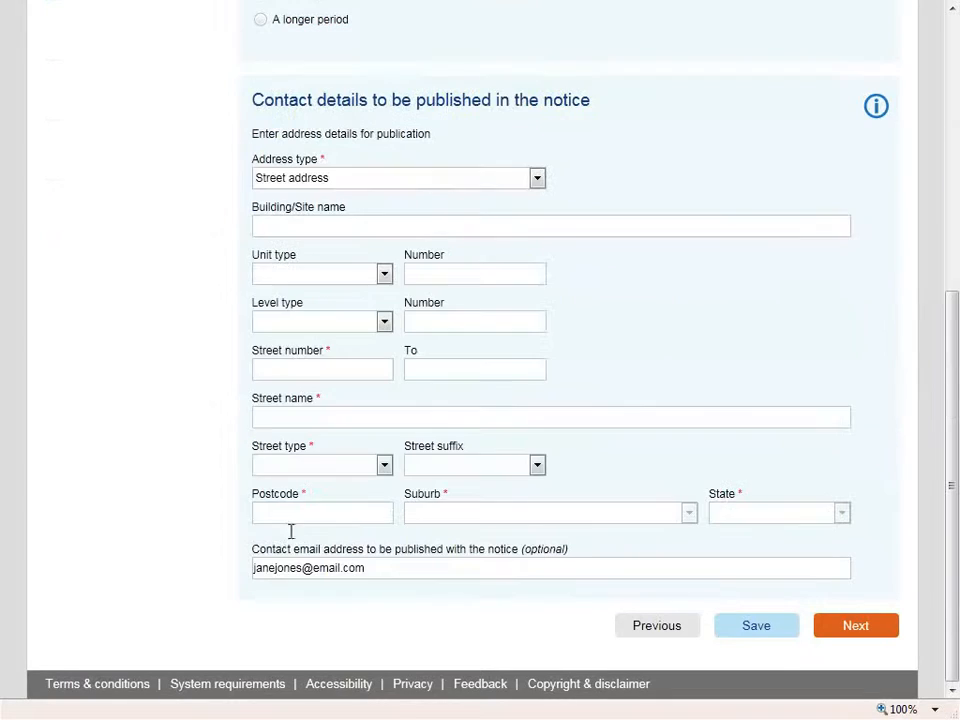
pyautogui.click(307, 370)
pyautogui.click(306, 416)
pyautogui.press('Tab')
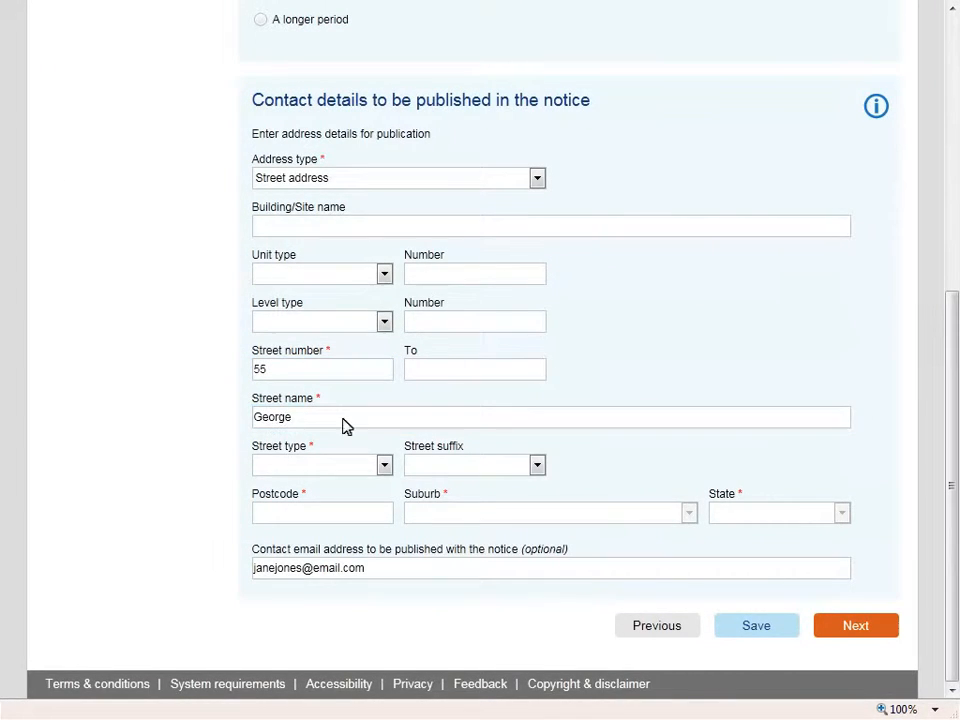
# Complete the contact address with its street type, postcode and suburb, and proceed to the forms awaiting payment
pyautogui.click(385, 466)
pyautogui.click(272, 124)
pyautogui.click(336, 516)
pyautogui.write('2000')
pyautogui.press('Tab')
pyautogui.click(688, 516)
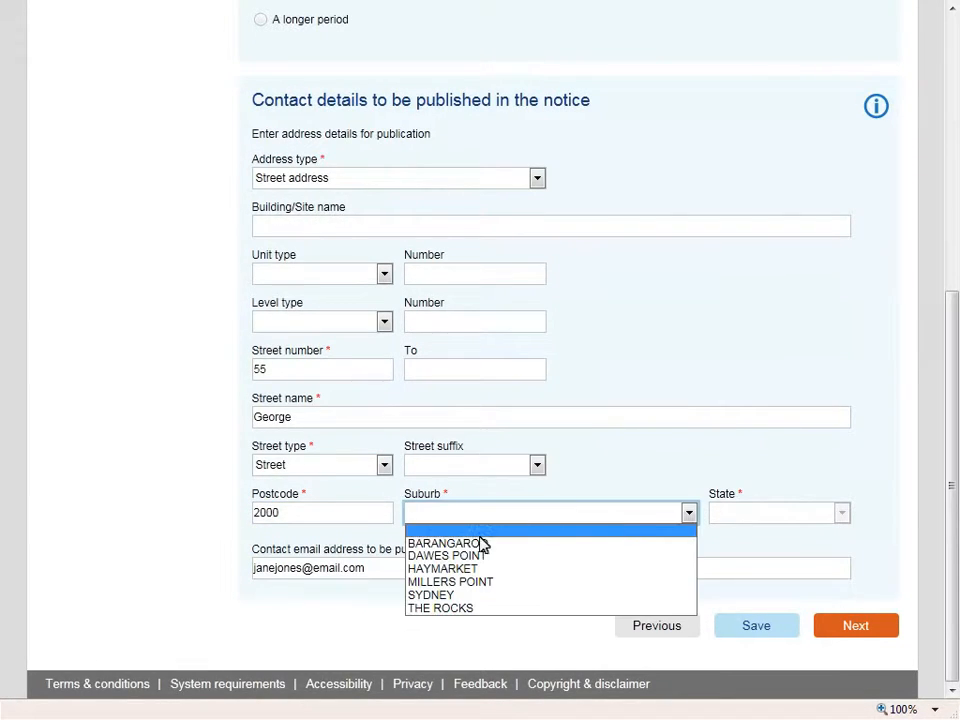
pyautogui.click(420, 597)
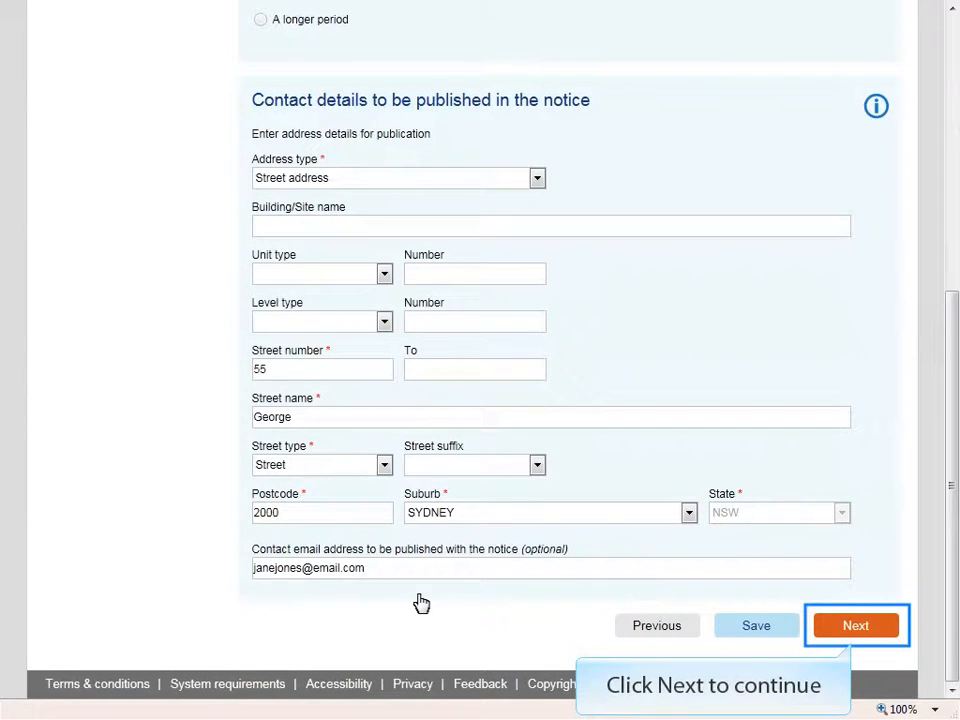
pyautogui.click(858, 627)
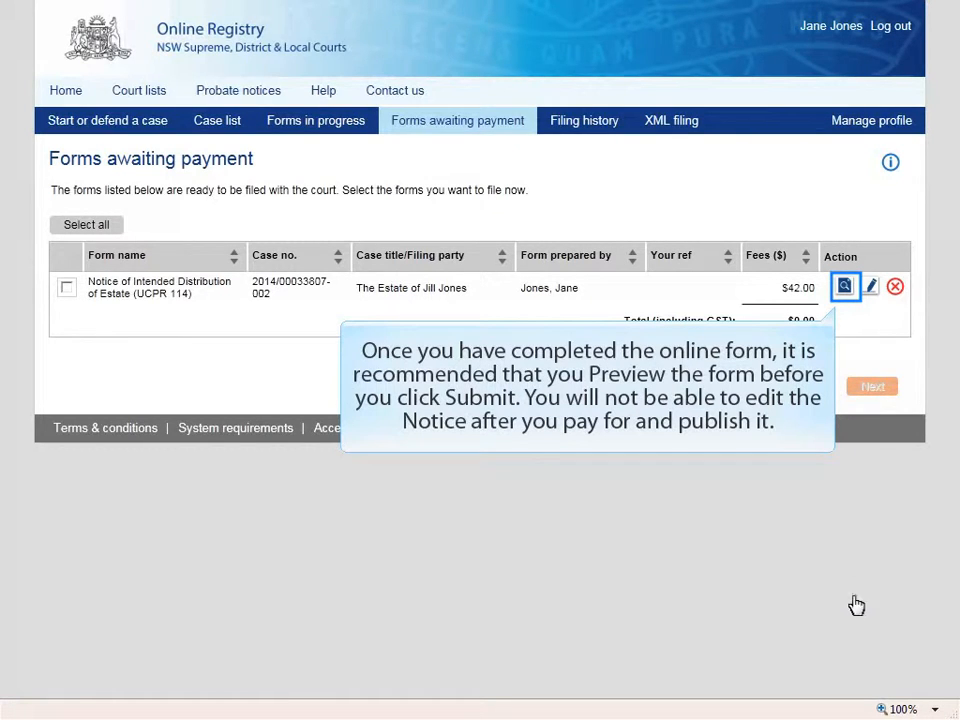
# Preview the Notice of Intended Distribution of Estate as a PDF to check its details, and close the preview
pyautogui.click(845, 288)
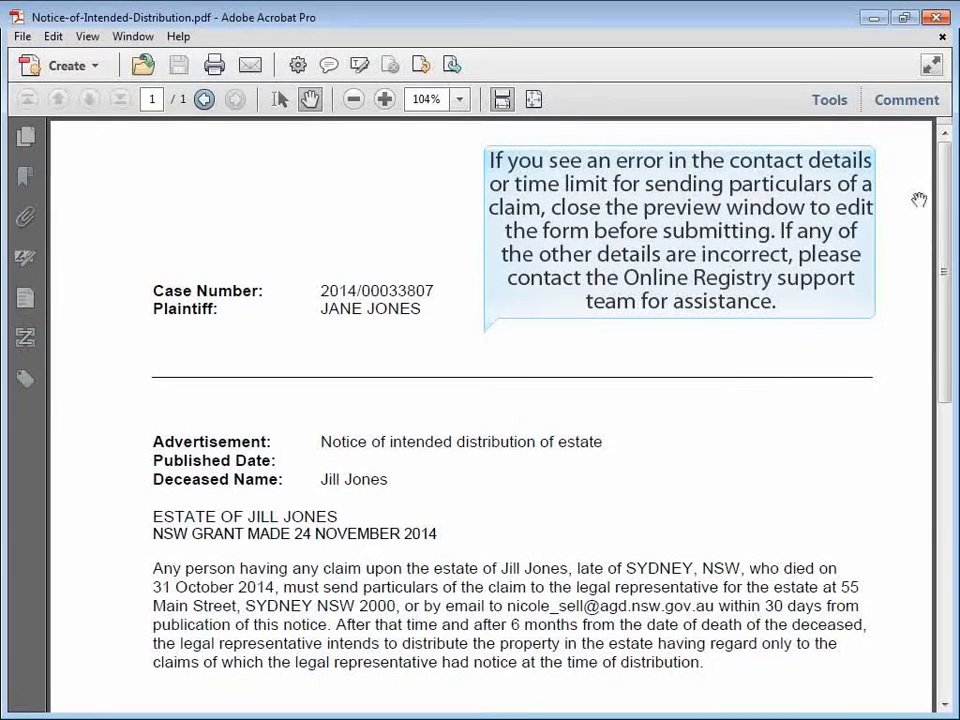
pyautogui.click(936, 18)
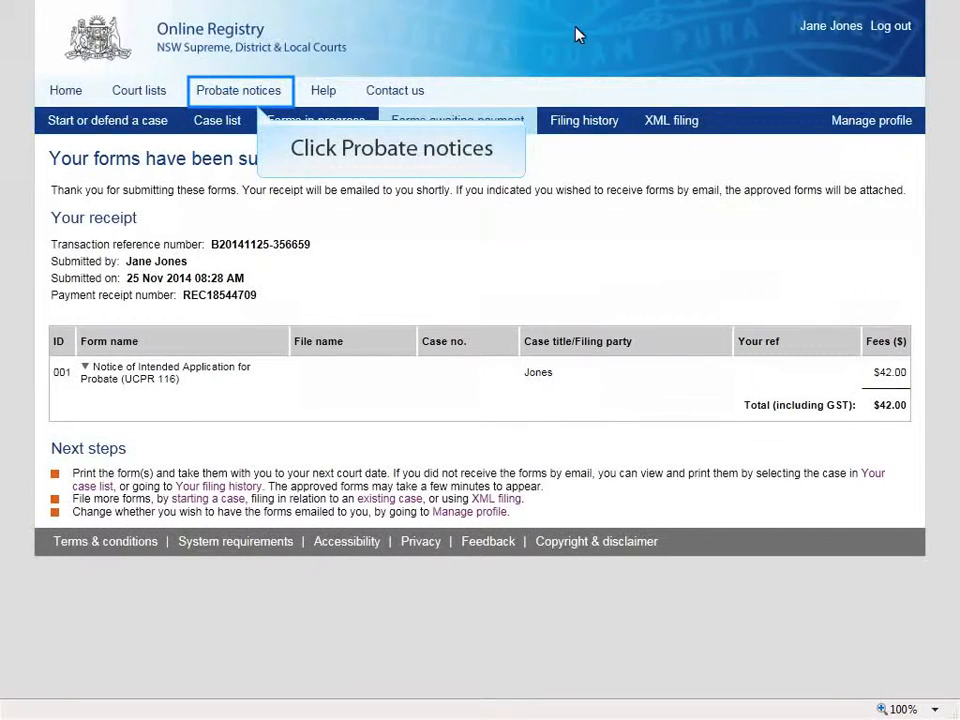
# Search the published probate notices by the deceased's given name and surname, and open the matching notice
pyautogui.click(236, 94)
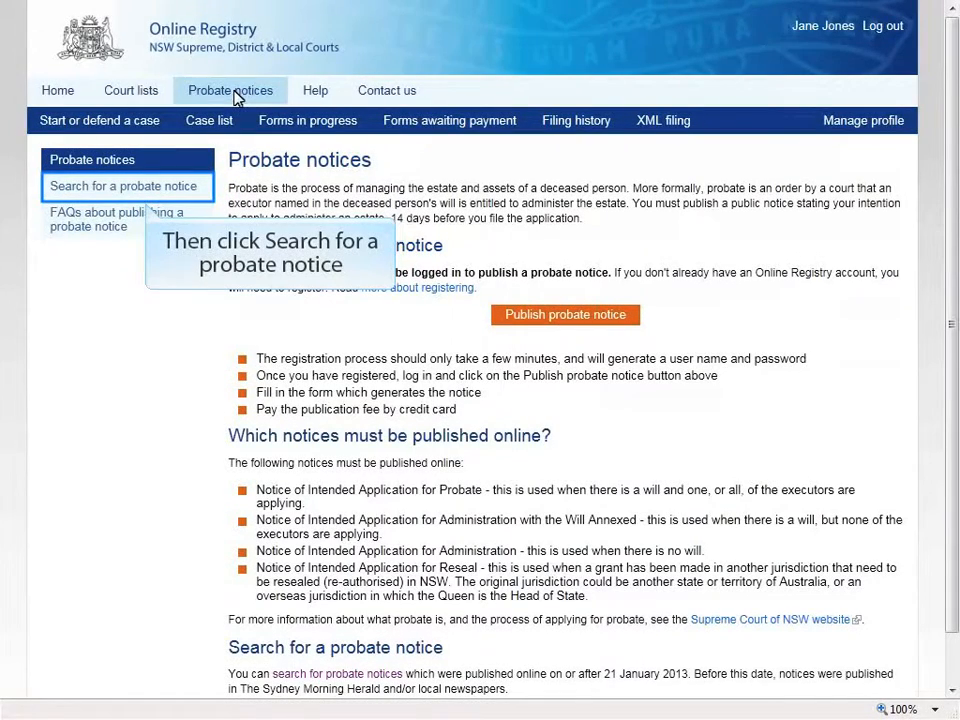
pyautogui.click(96, 186)
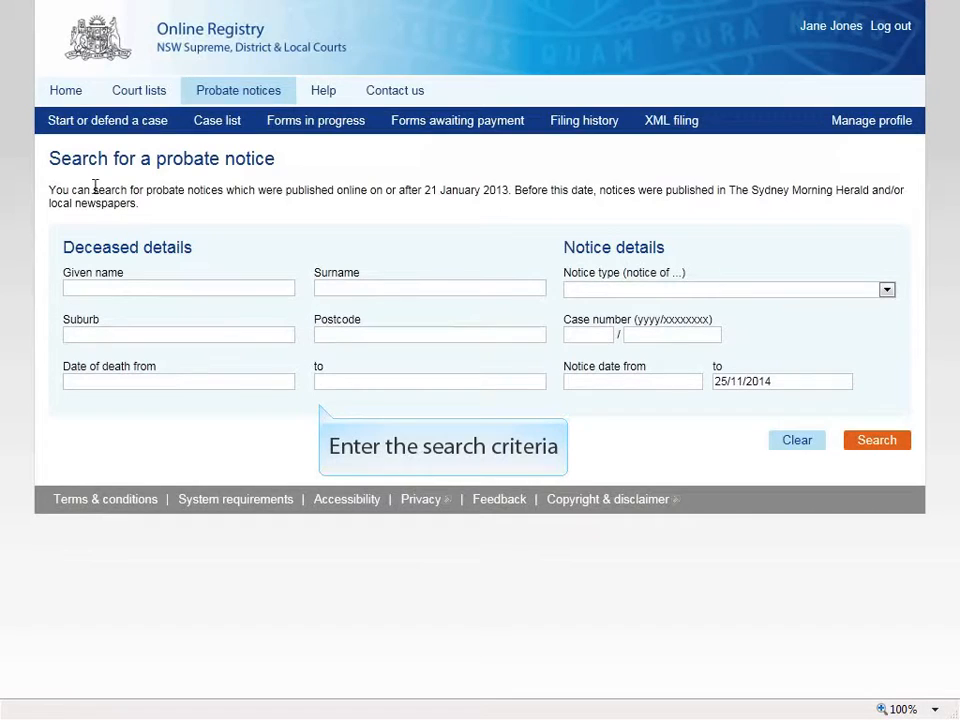
pyautogui.click(88, 286)
pyautogui.click(324, 287)
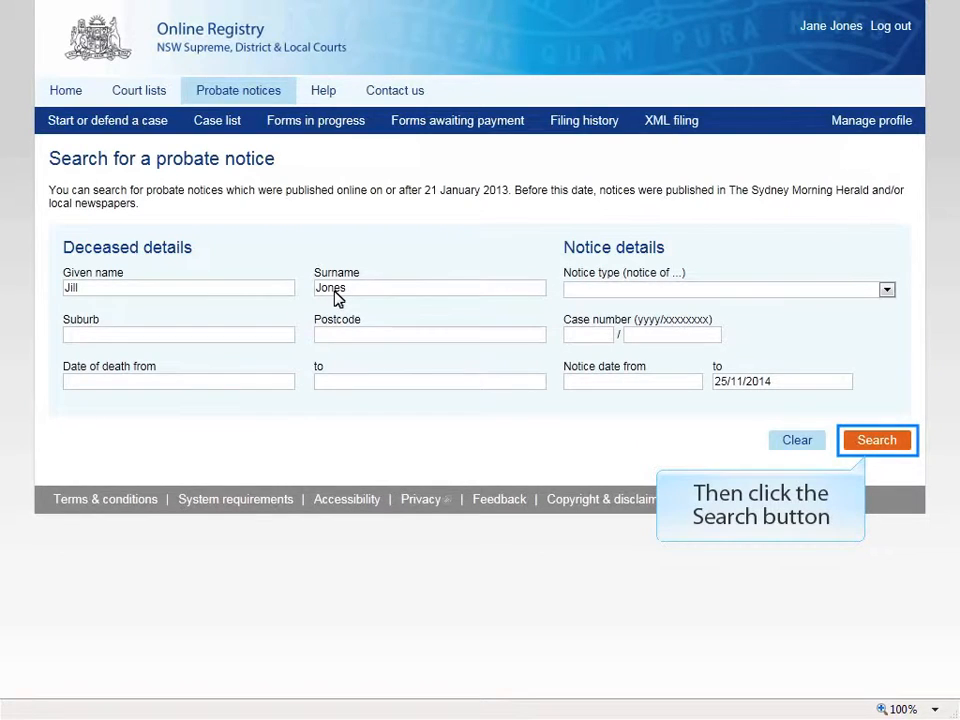
pyautogui.click(876, 441)
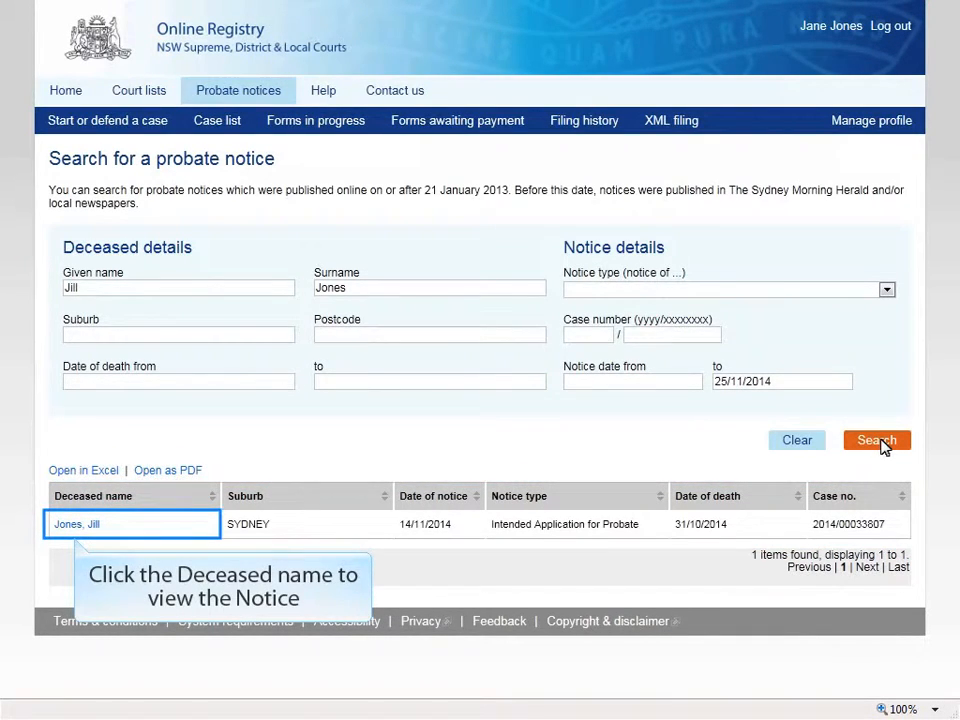
pyautogui.click(64, 528)
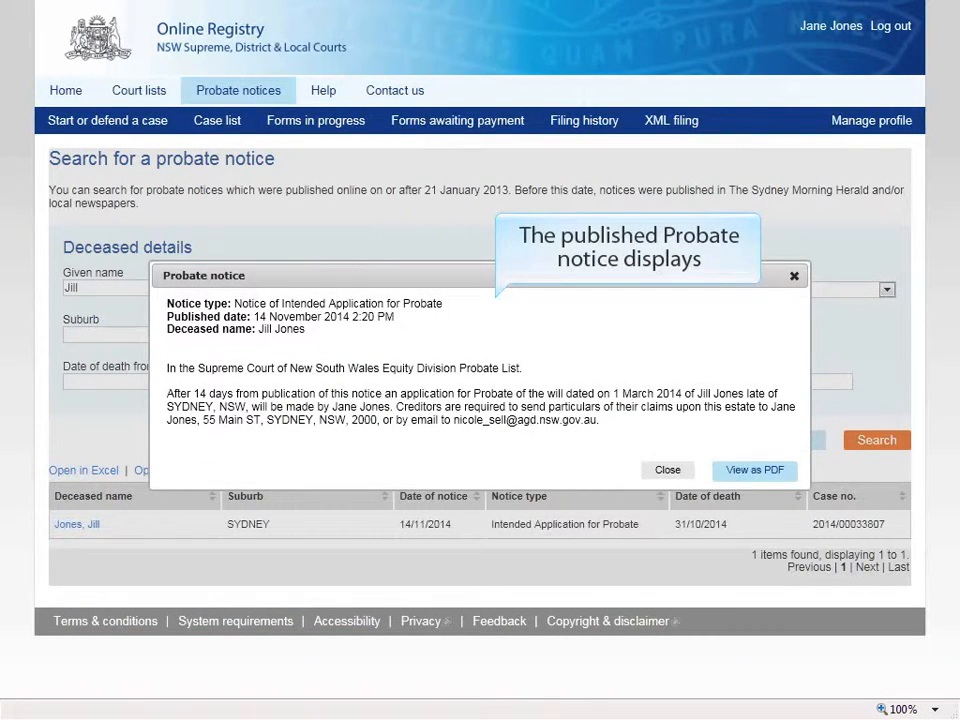